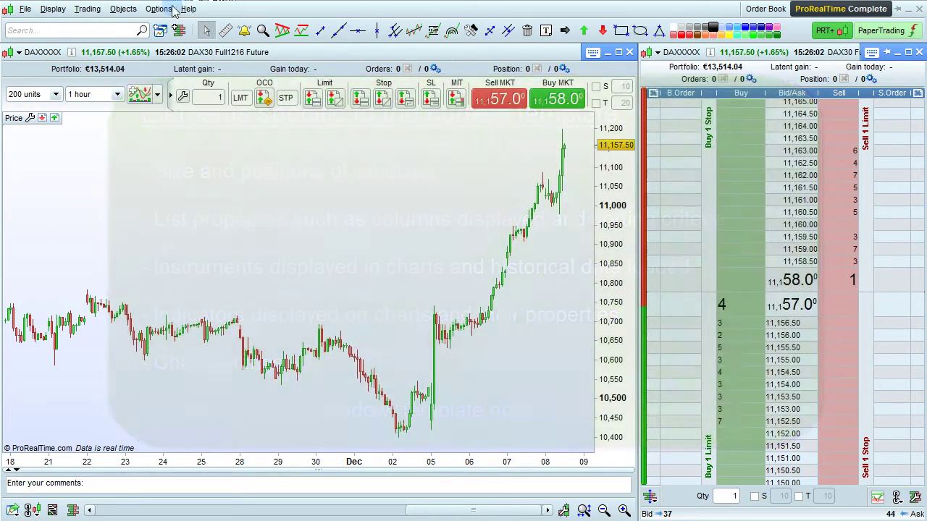
Open the Options menu above the DAX30 Future chart and order book to reach template settings
click(159, 9)
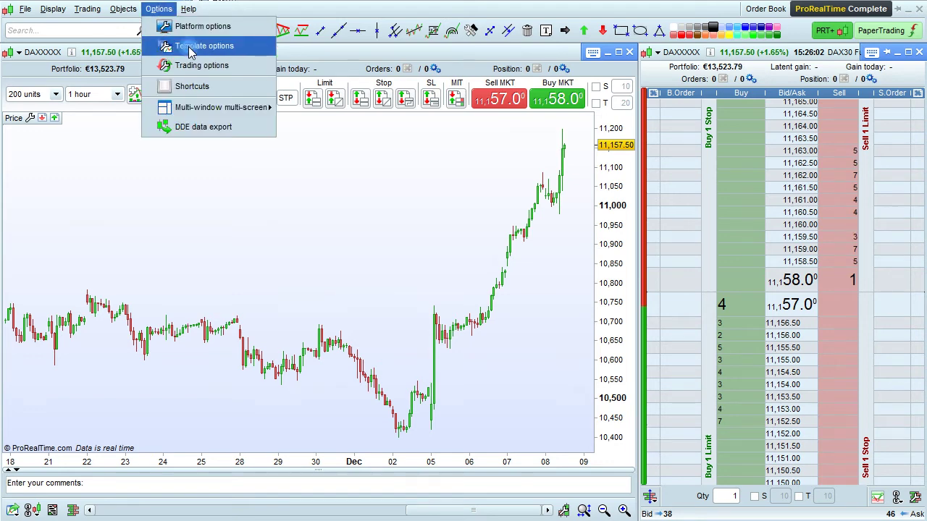
click(190, 48)
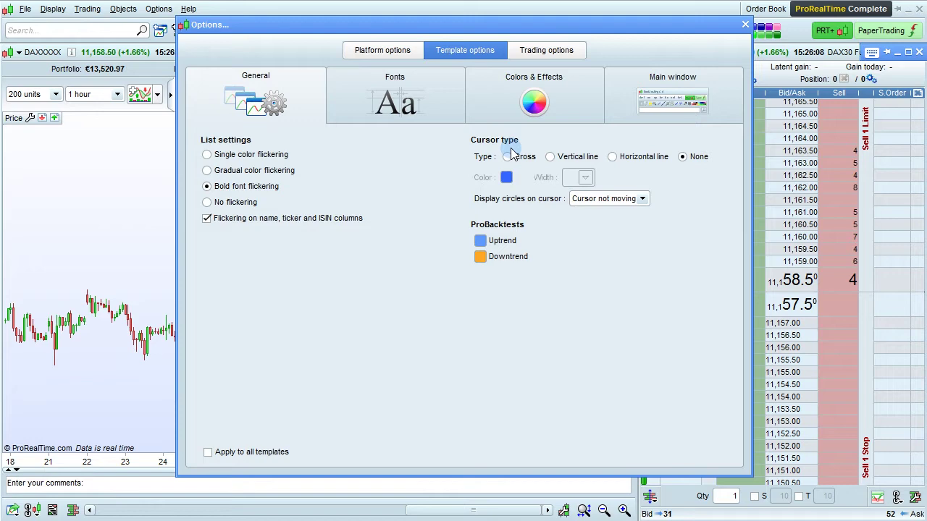
click(425, 109)
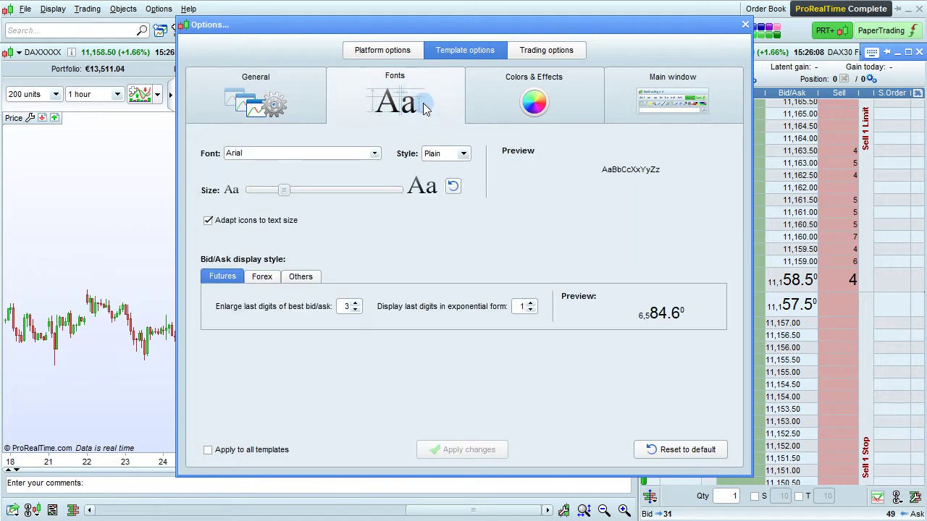
click(506, 108)
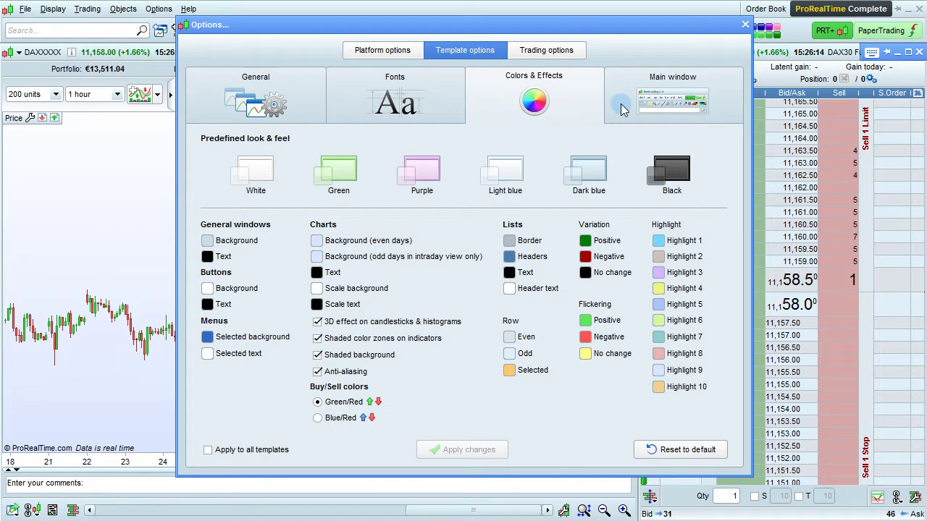
click(660, 109)
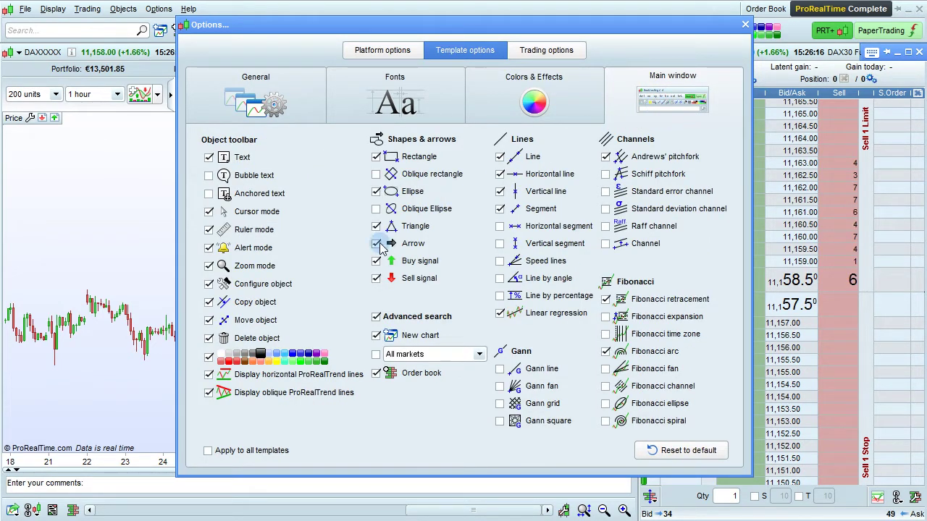
click(220, 451)
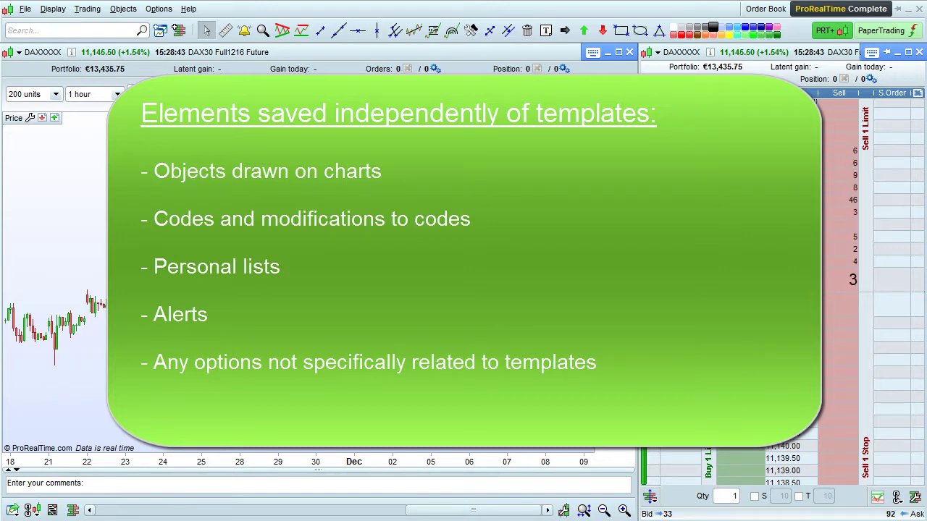
click(161, 9)
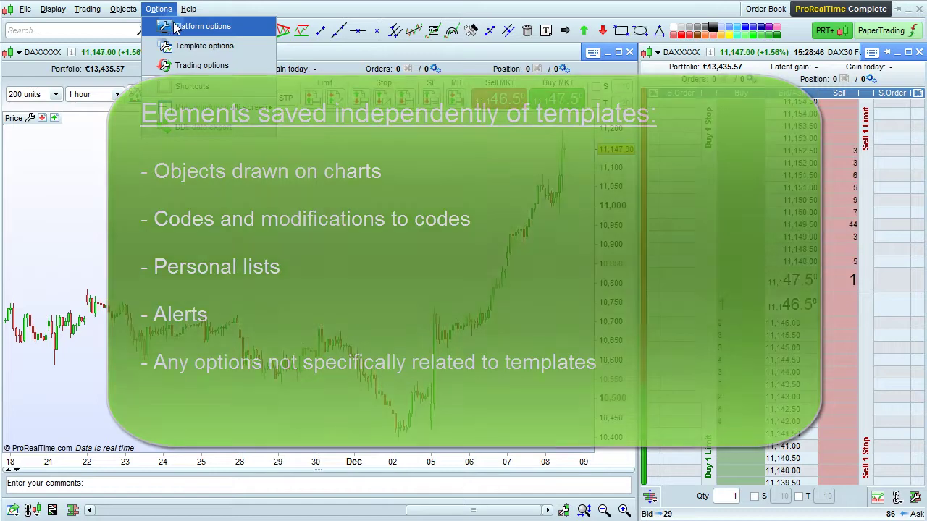
click(195, 27)
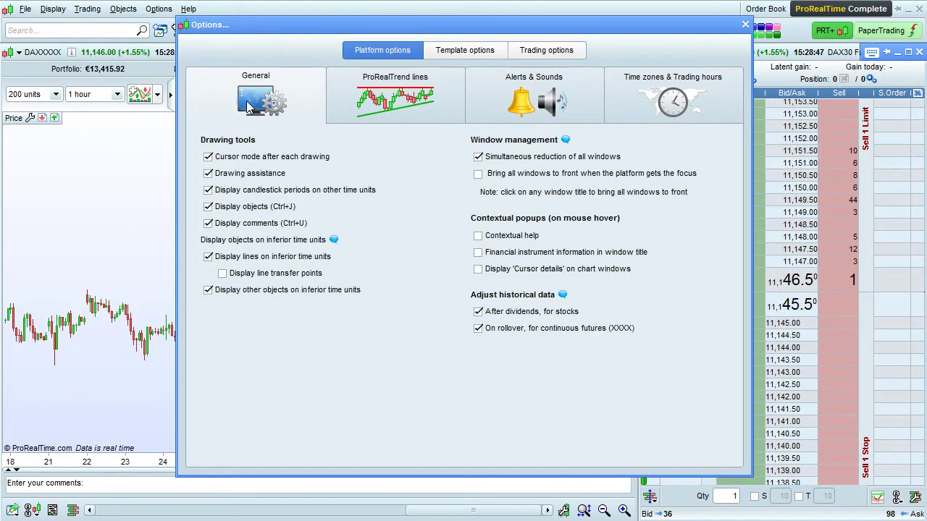
click(390, 109)
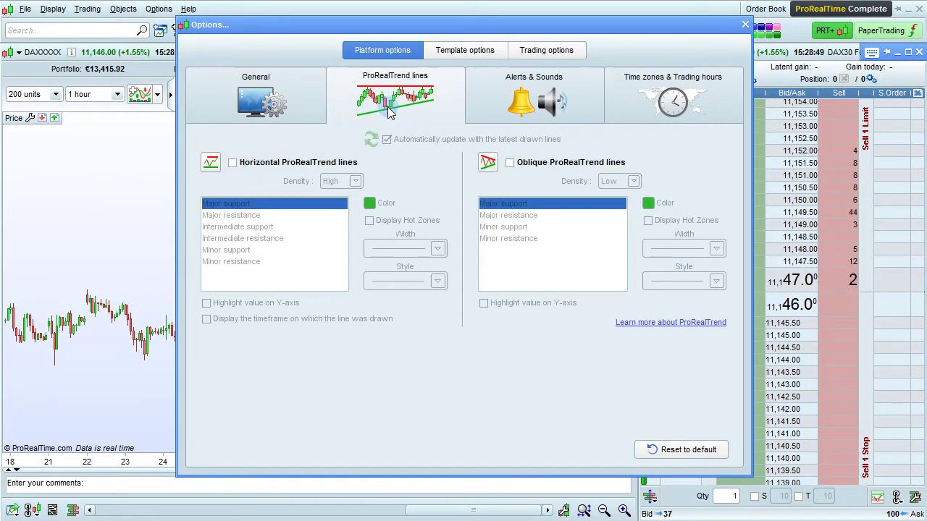
click(522, 104)
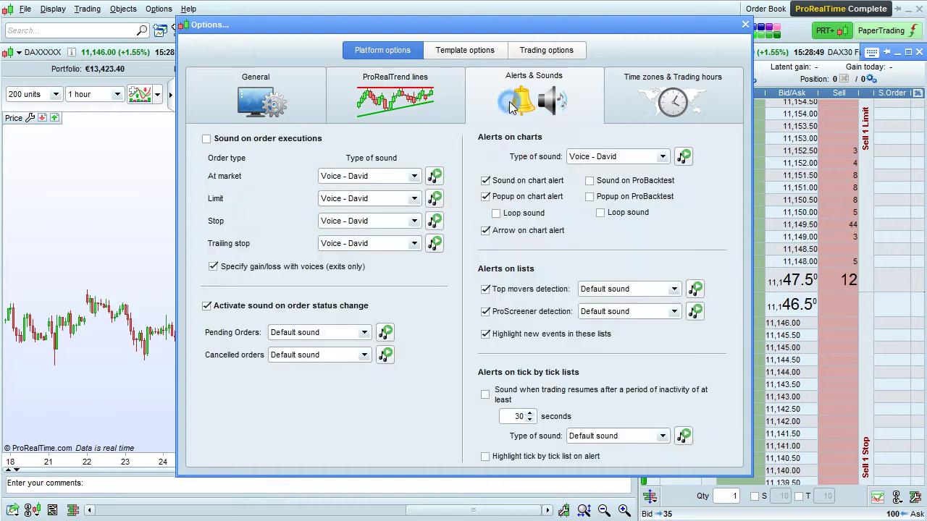
click(660, 105)
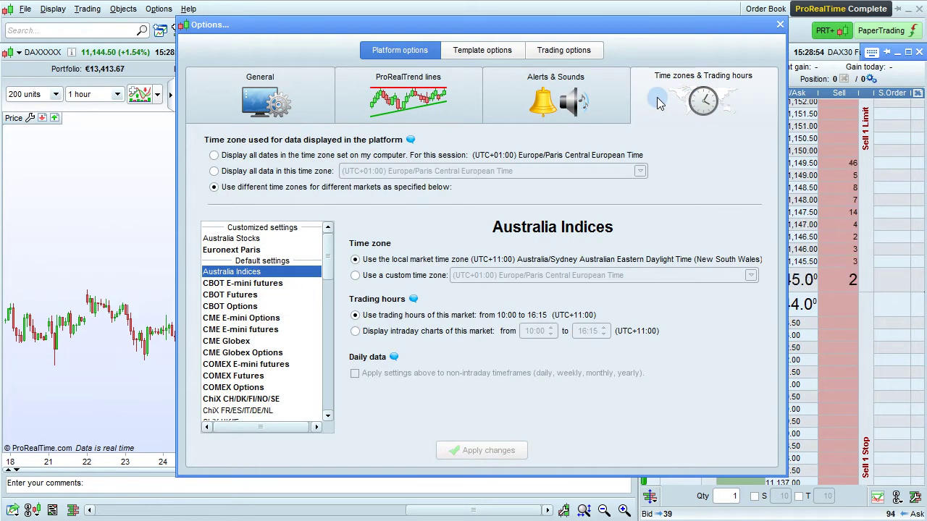
click(562, 54)
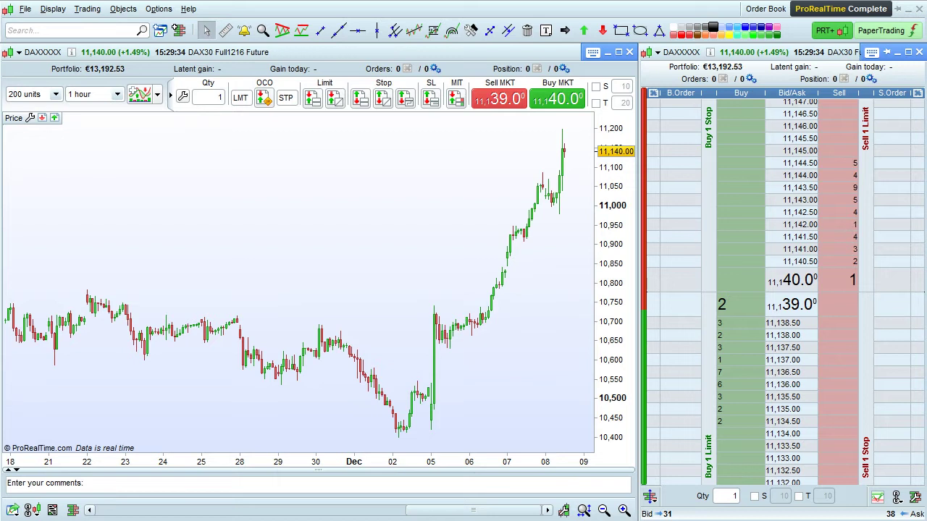
Replace the order book with the Popular instruments list and widen the DAX30 chart to fill the gap
click(918, 53)
drag(468, 52, 786, 58)
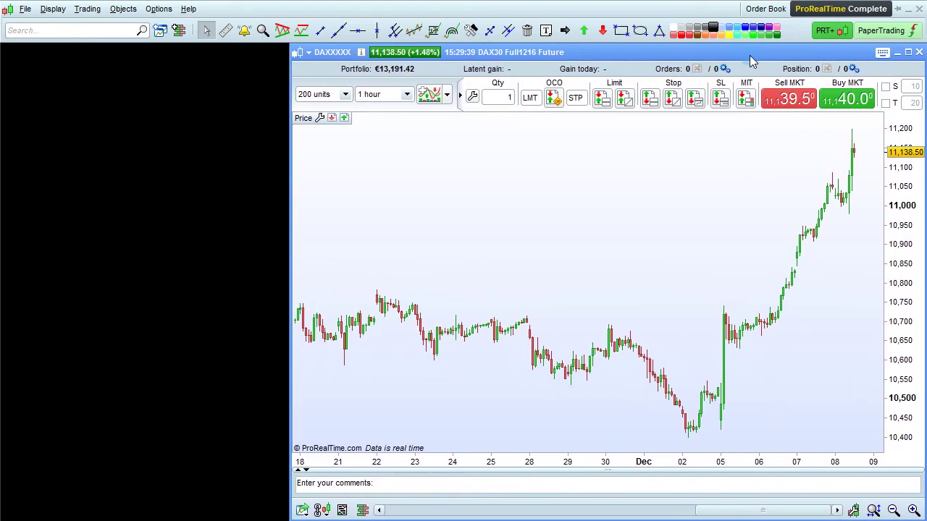
click(52, 9)
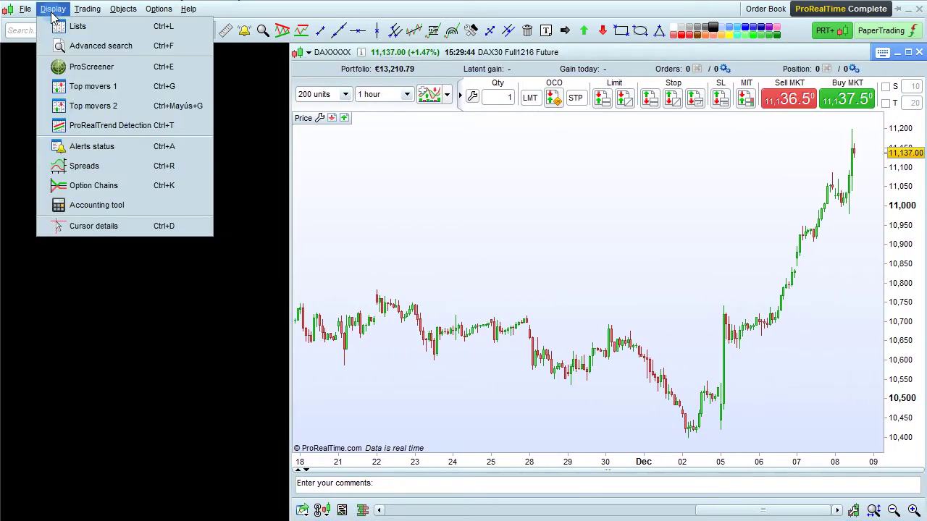
click(85, 29)
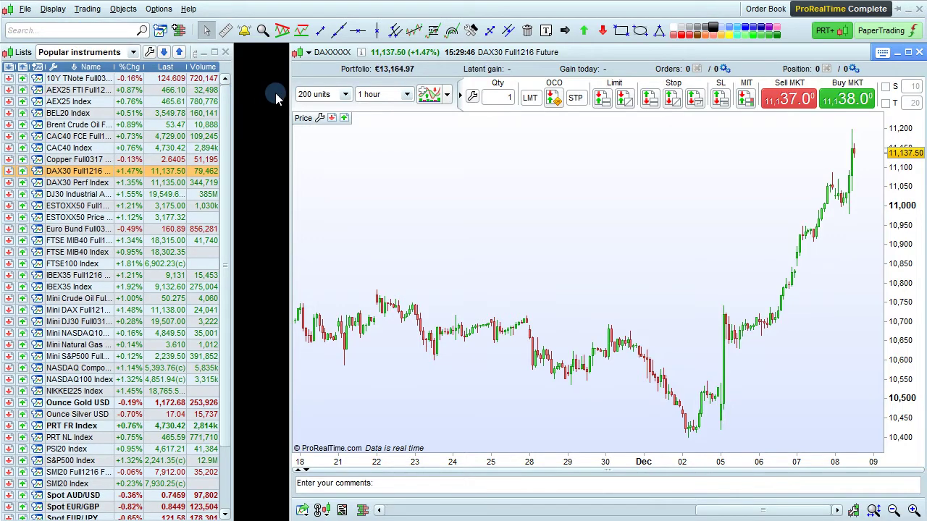
drag(289, 92, 241, 88)
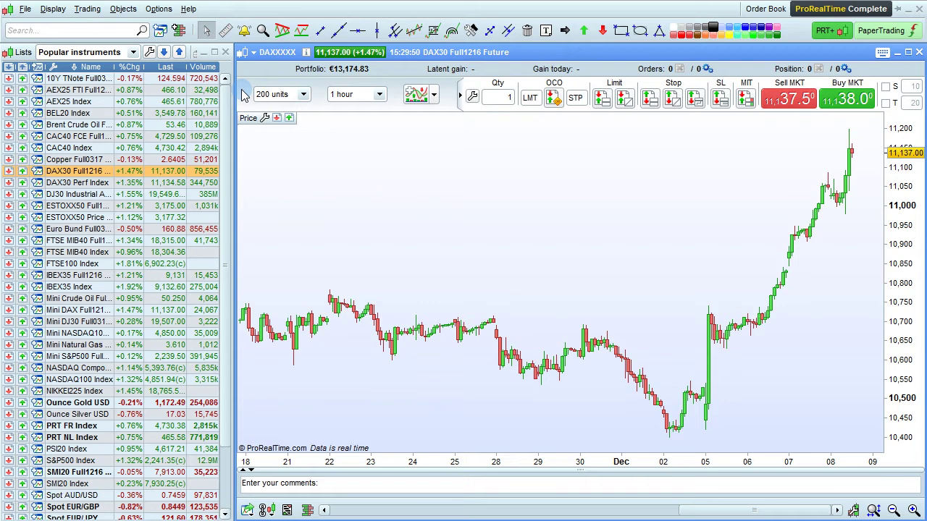
click(24, 10)
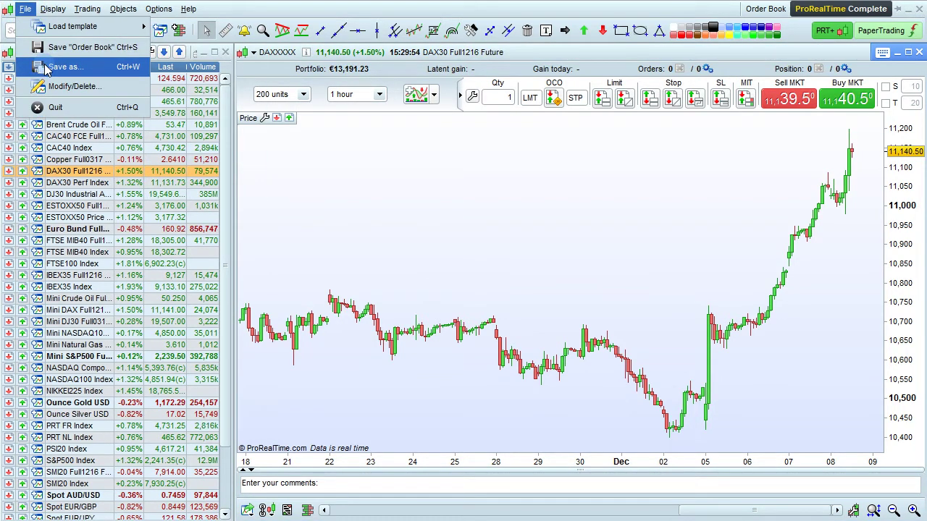
Save the workspace as template 'Chart and list' and confirm it appears among loadable templates
click(73, 66)
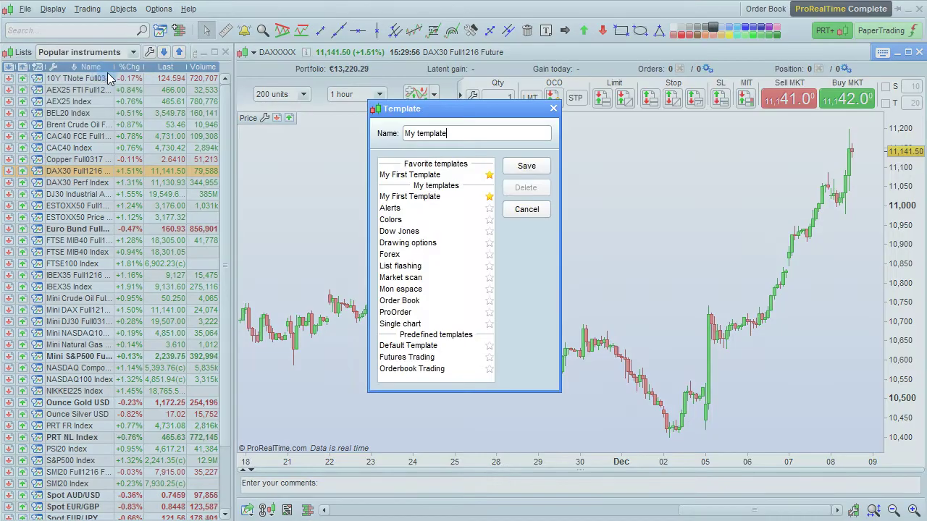
drag(469, 133, 382, 132)
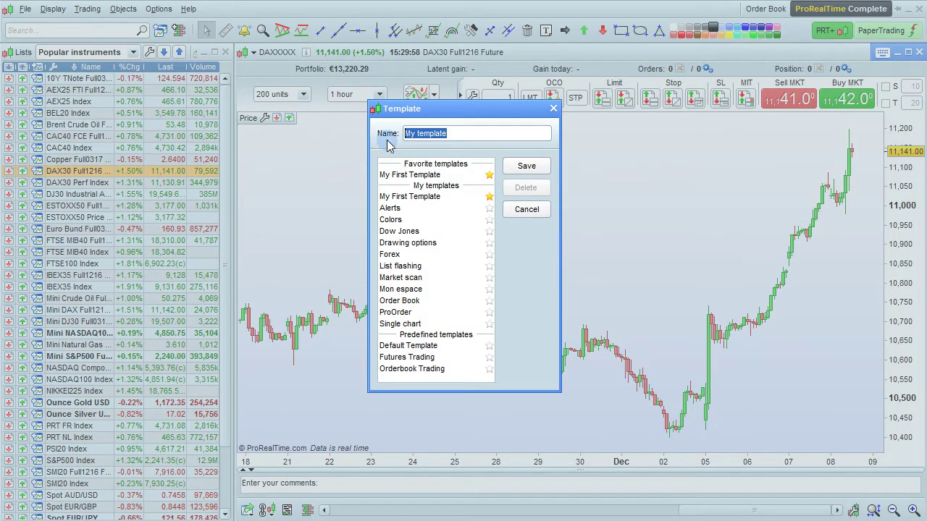
text(Cha)
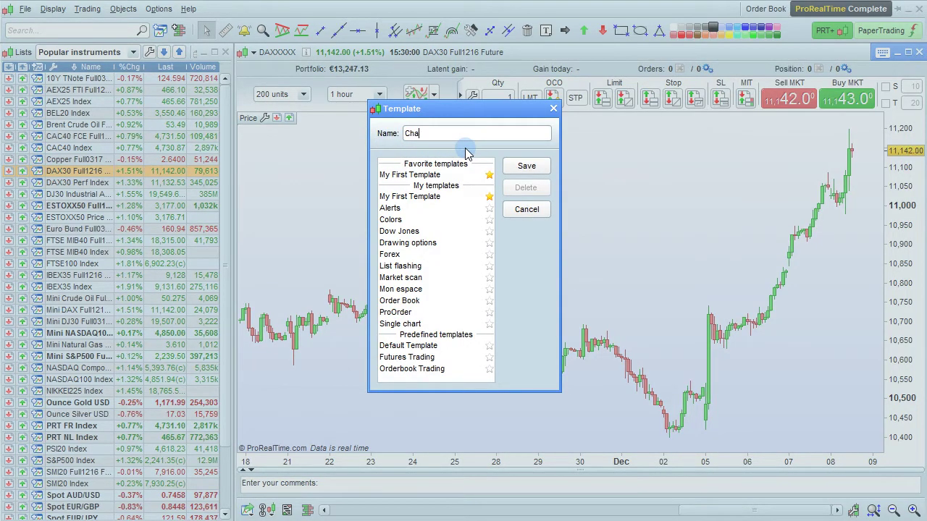
text(rt and list)
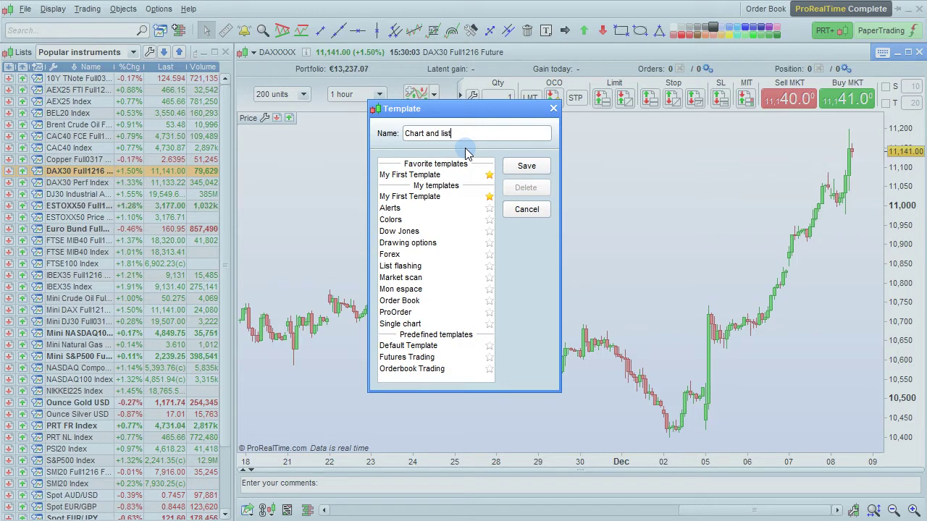
click(522, 166)
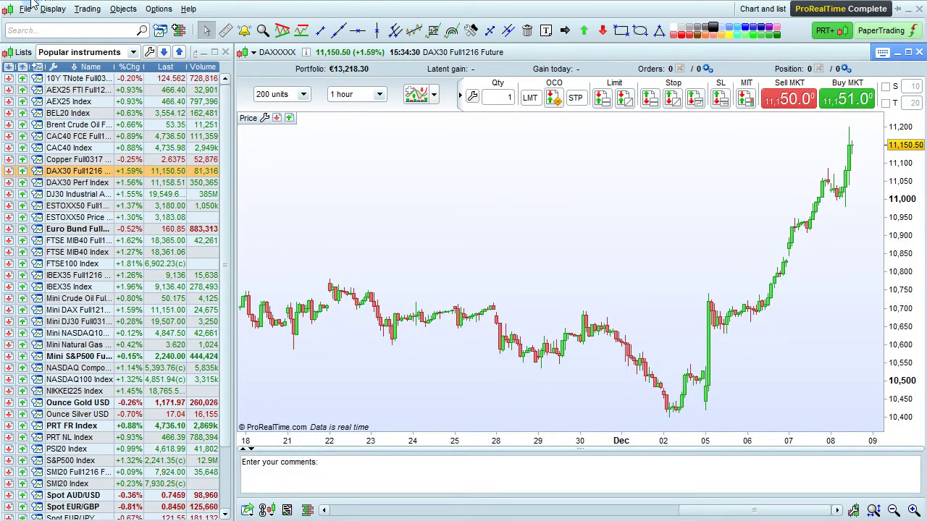
click(26, 8)
mouse_move(85, 26)
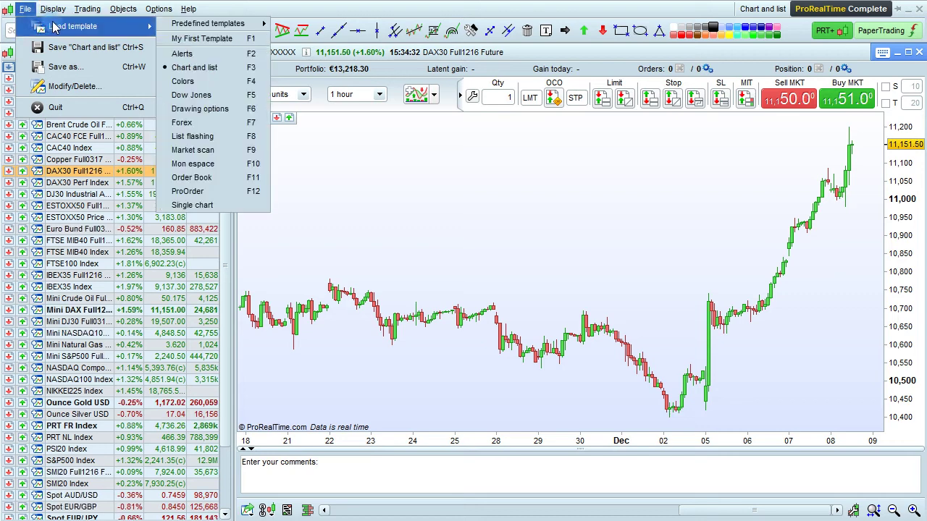
Load the Colors template, close its lower EUR/USD chart, enlarge the remaining one, and save Colors
click(259, 88)
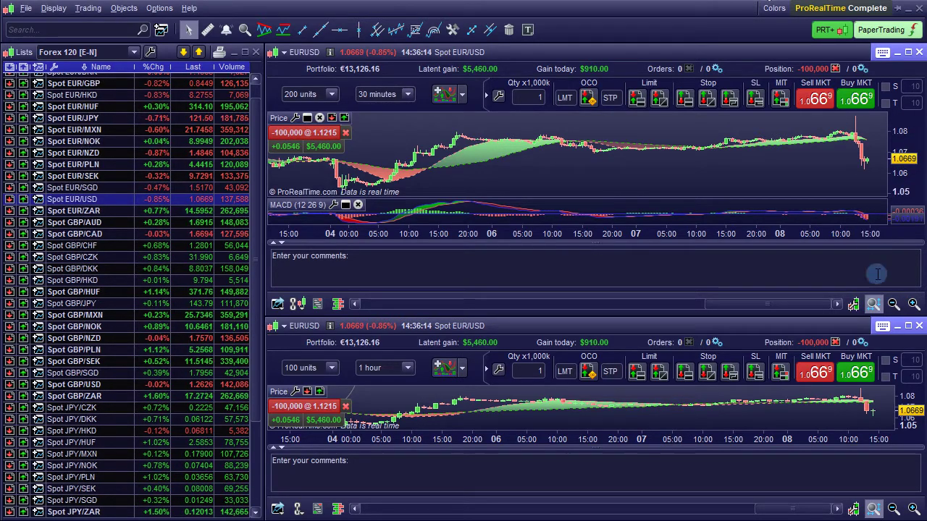
click(918, 328)
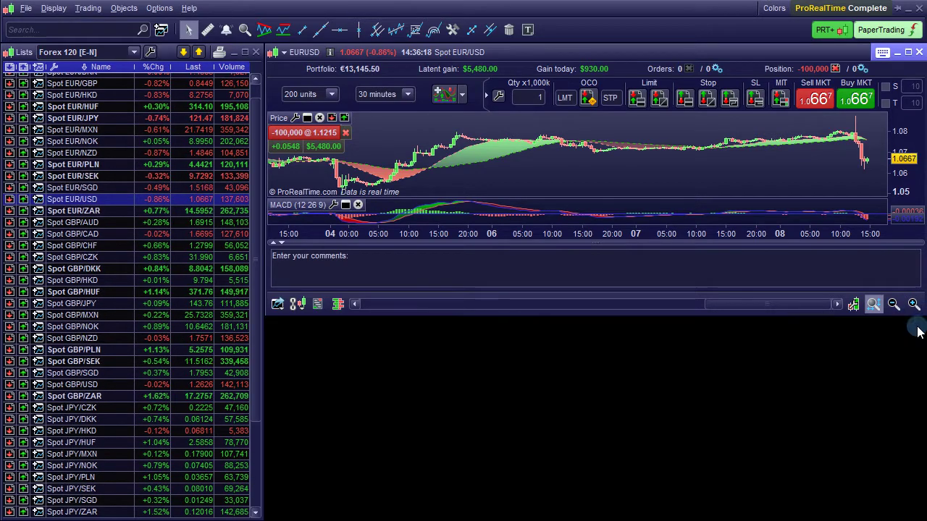
drag(716, 315, 731, 514)
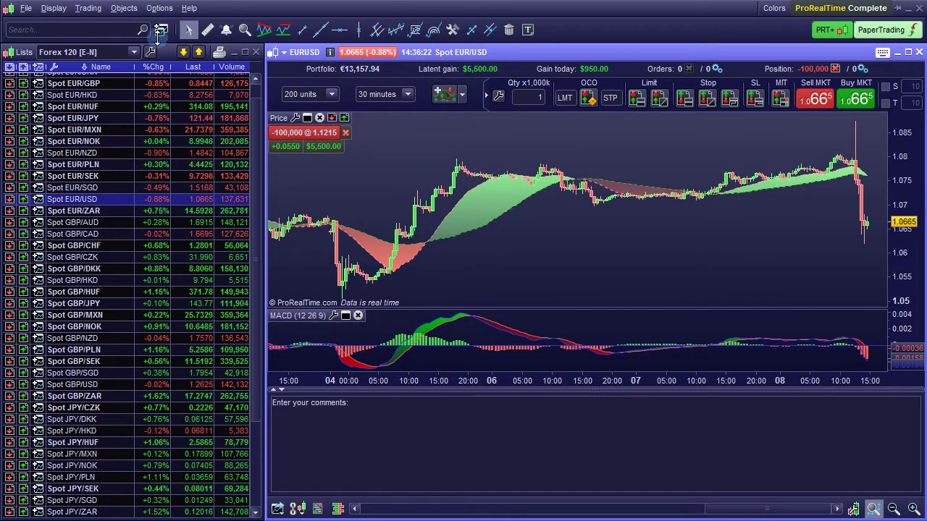
click(26, 8)
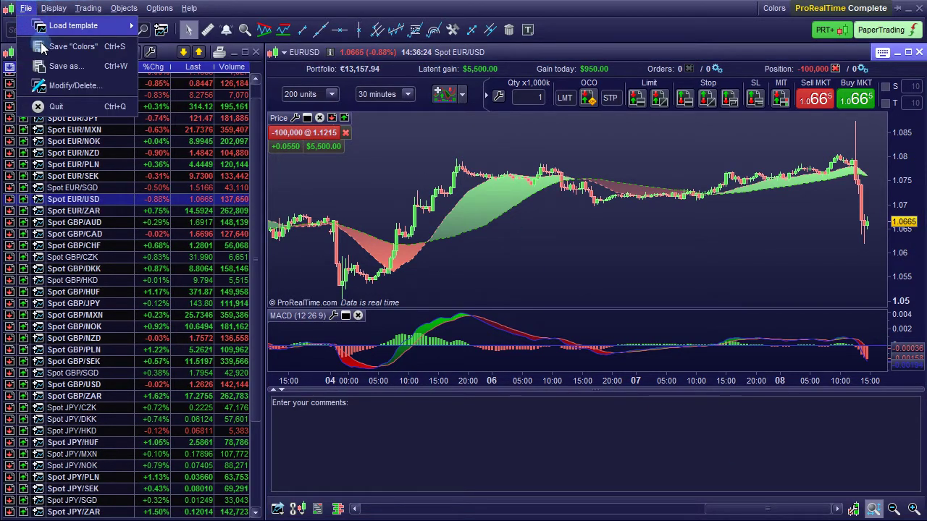
click(104, 47)
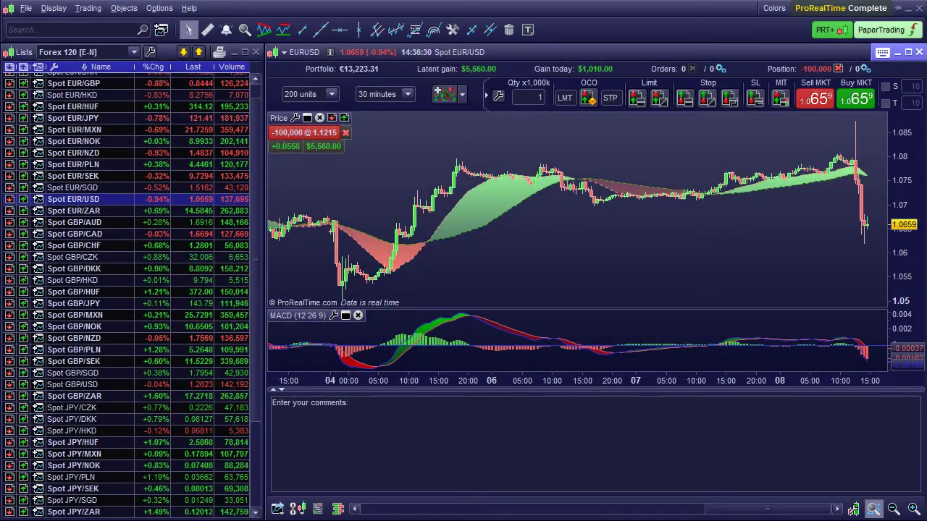
Reload the 'Chart and list' template
click(26, 9)
mouse_move(40, 27)
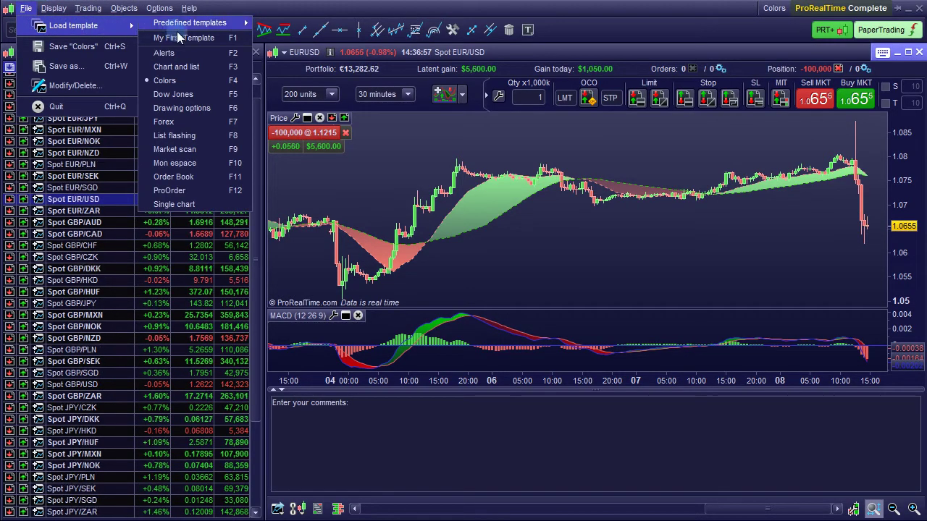
click(209, 67)
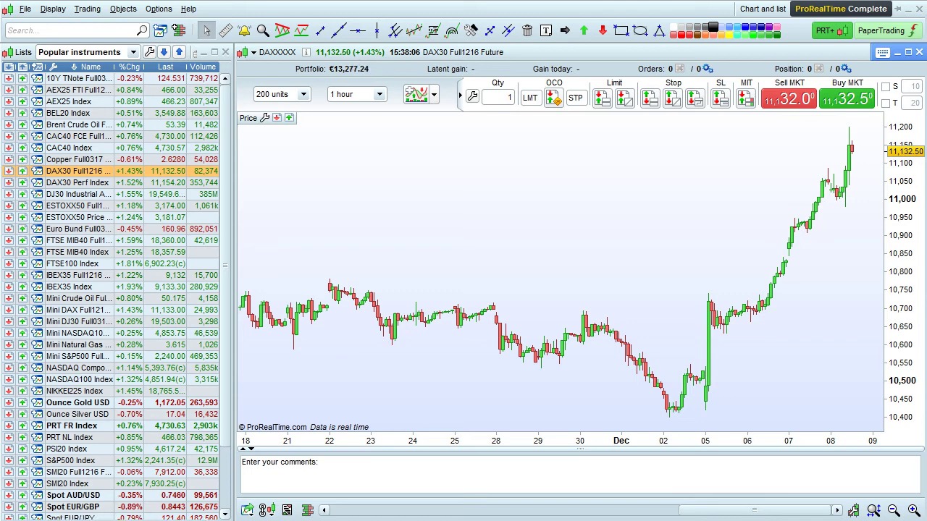
Delete the List flashing template in Modify/Delete, then reopen the manager to verify it's gone
click(25, 9)
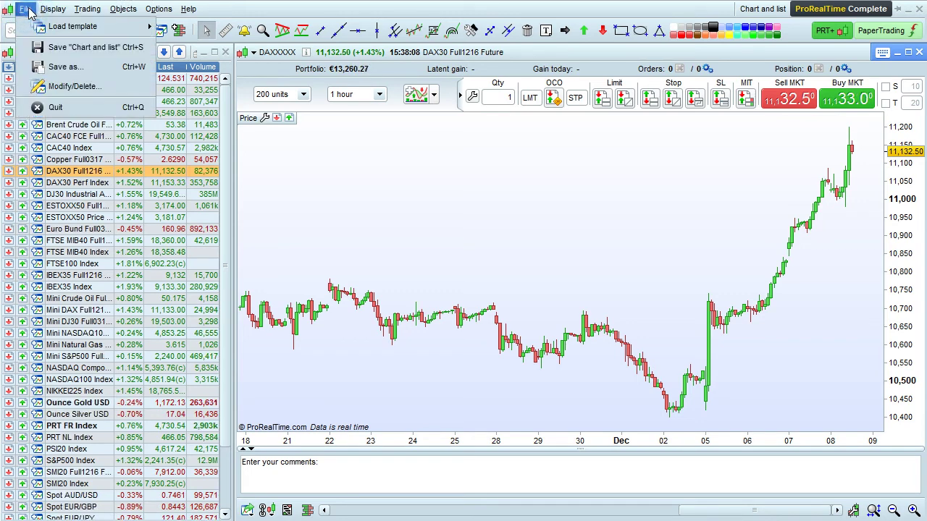
click(67, 88)
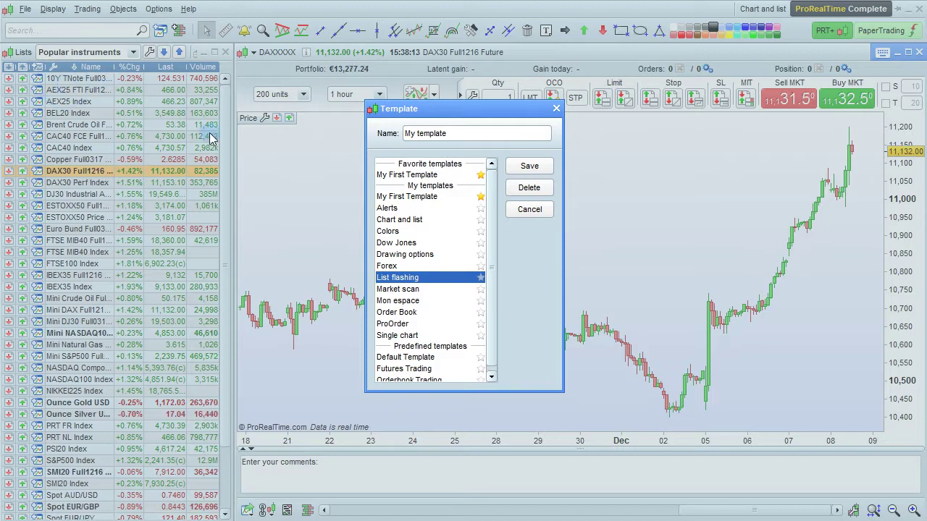
click(536, 191)
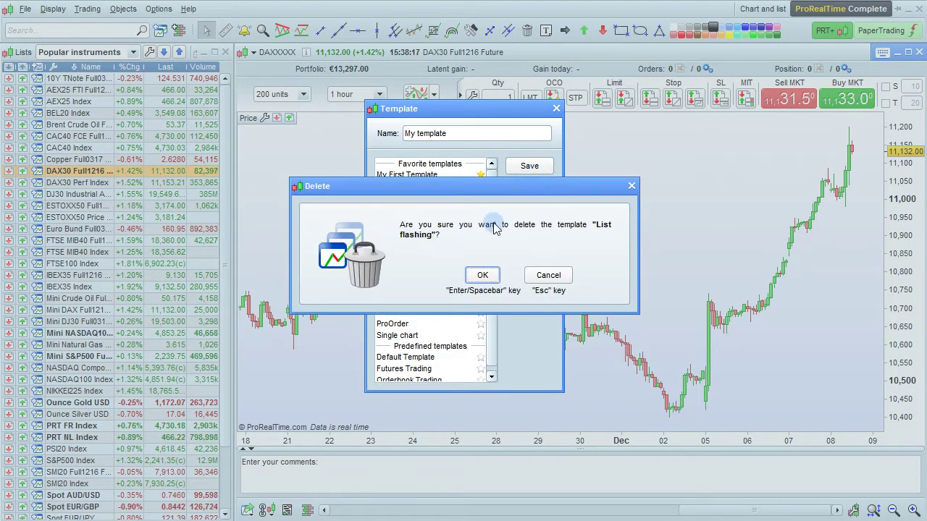
click(480, 277)
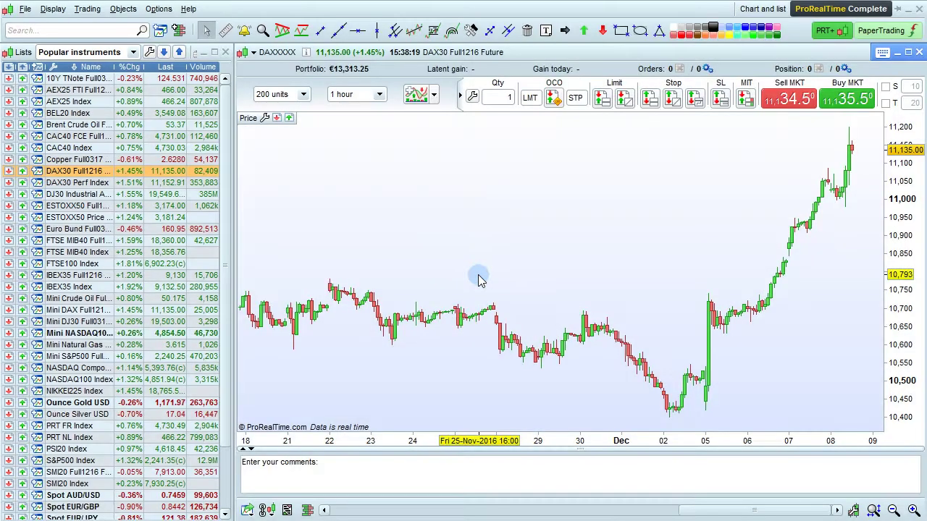
click(25, 8)
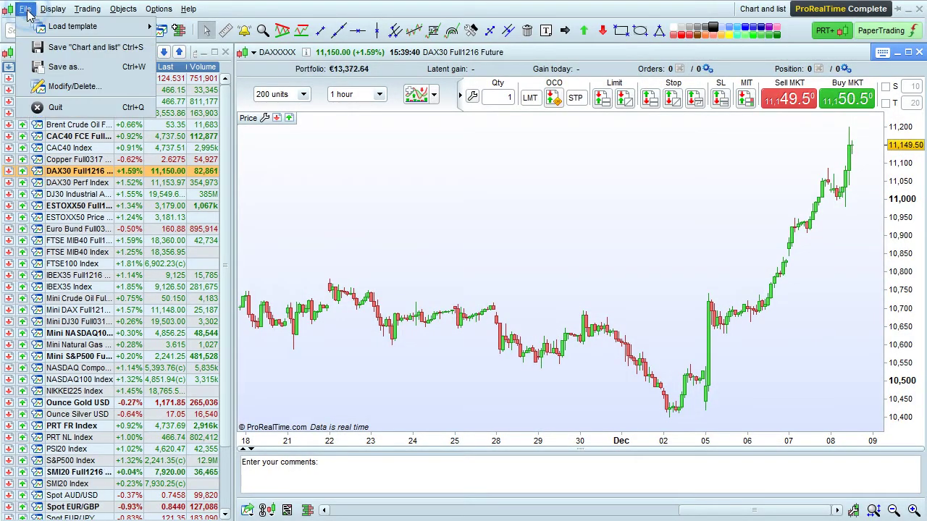
click(65, 86)
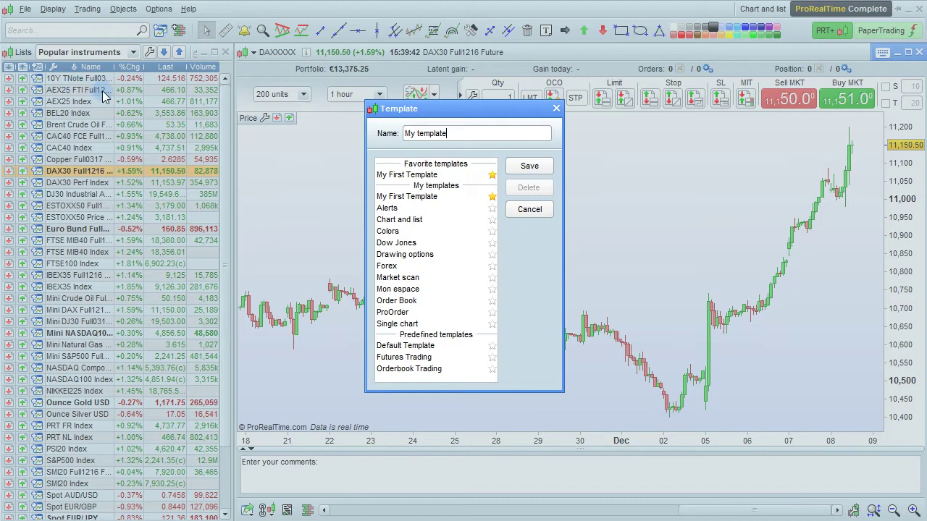
Star 'Chart and list' as a favorite template and check it in the loadable templates list
click(494, 220)
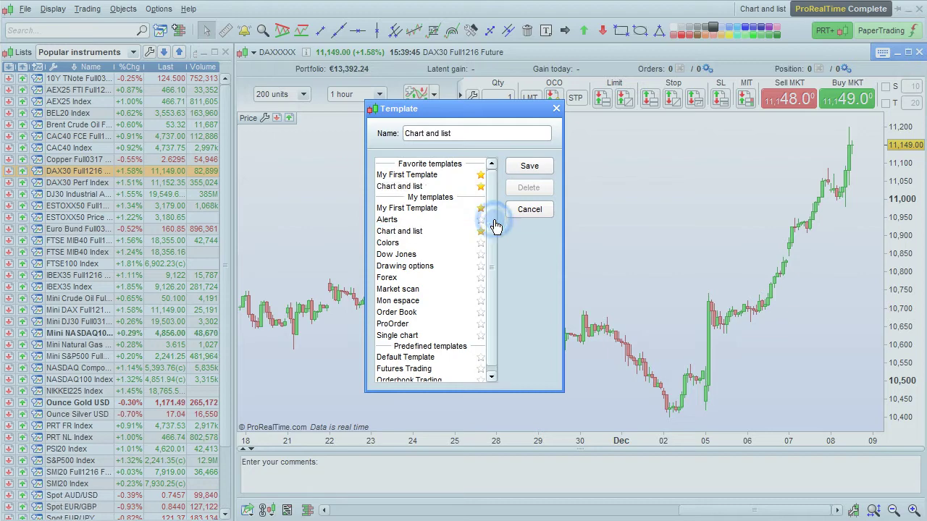
click(556, 109)
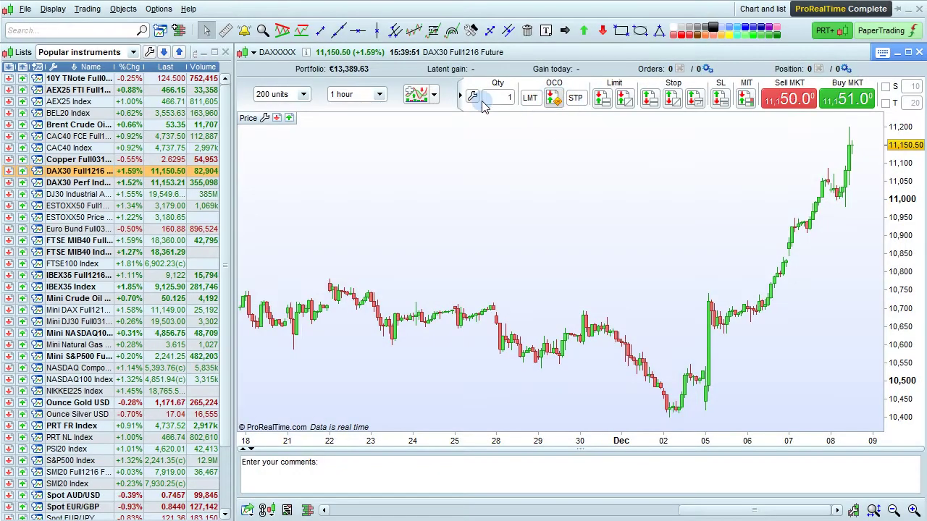
click(24, 10)
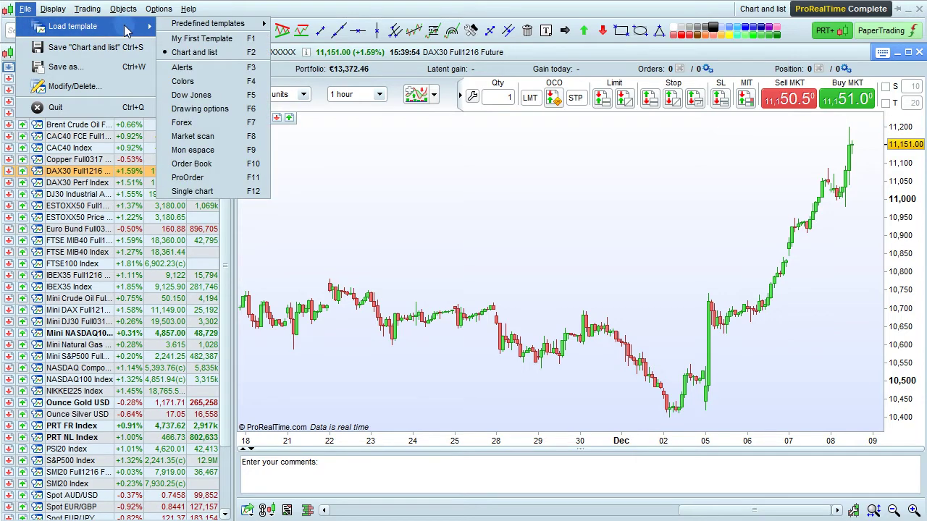